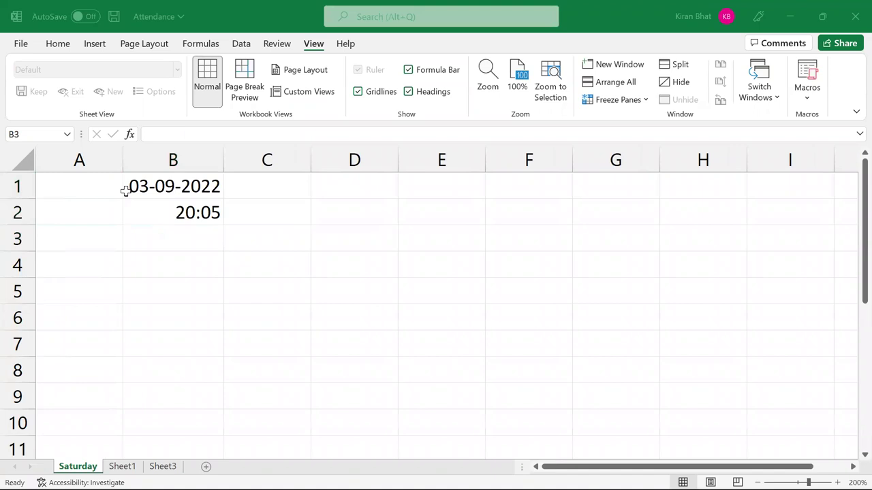
# Look at the meeting participants' names in the Paint screenshot and return to the Attendance workbook in Excel
pyautogui.press('Return')
pyautogui.click(174, 243)
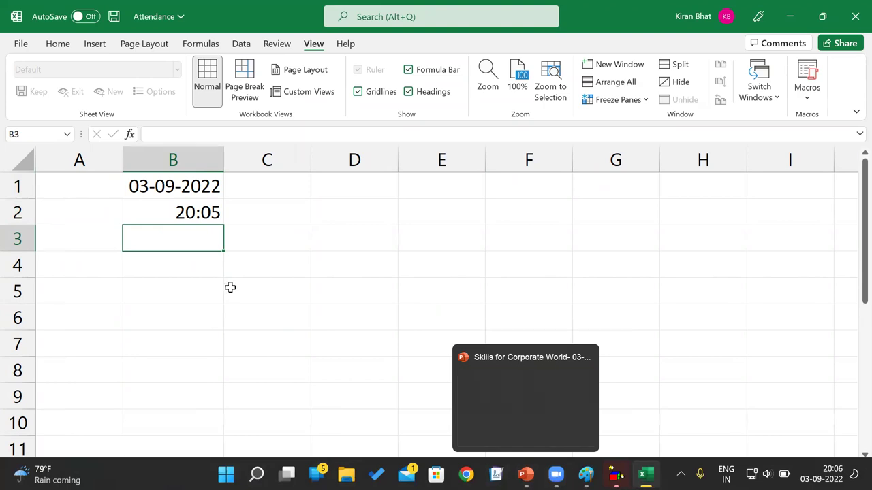
pyautogui.hotkey('alt', 'Tab')
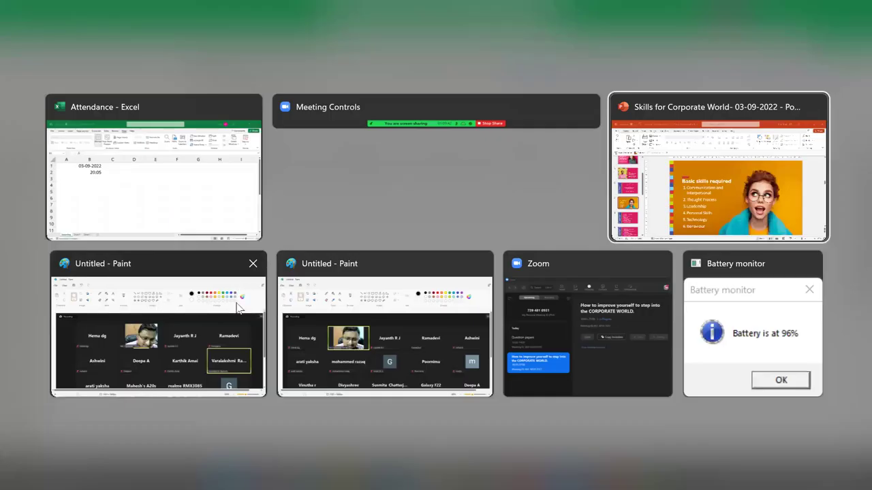
pyautogui.click(282, 301)
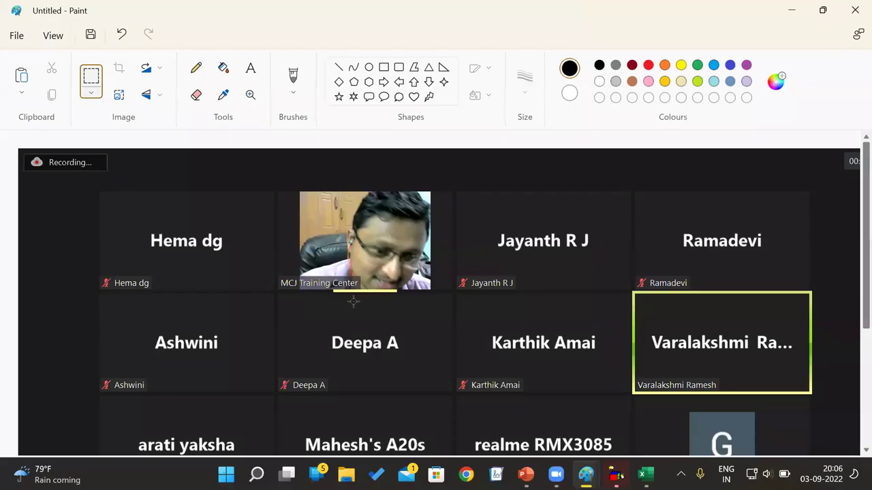
pyautogui.hotkey('alt', 'Tab')
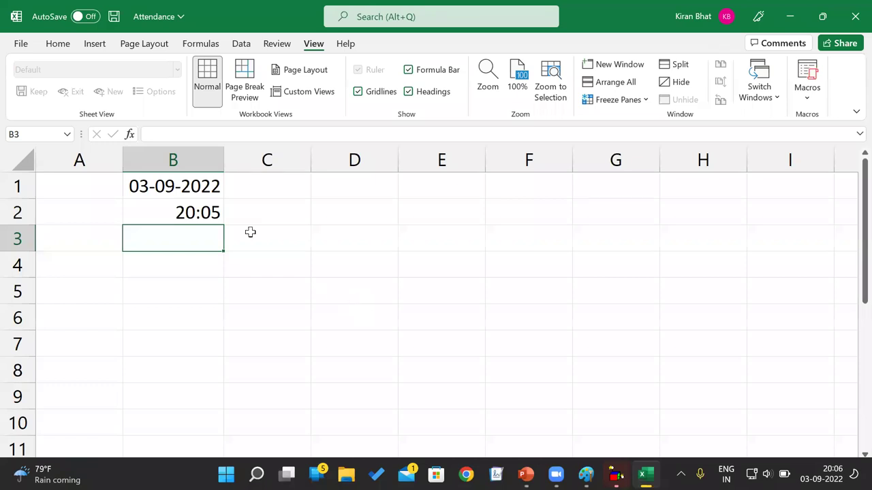
# Widen column B to more than double its width and insert a blank row above the date row
pyautogui.moveTo(222, 156); pyautogui.dragTo(342, 157)
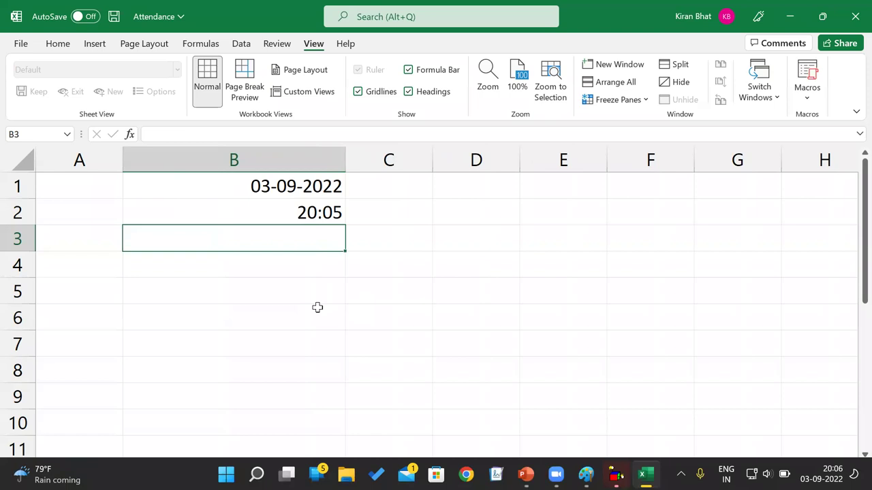
pyautogui.click(211, 186)
pyautogui.hotkey('shift', 'space')
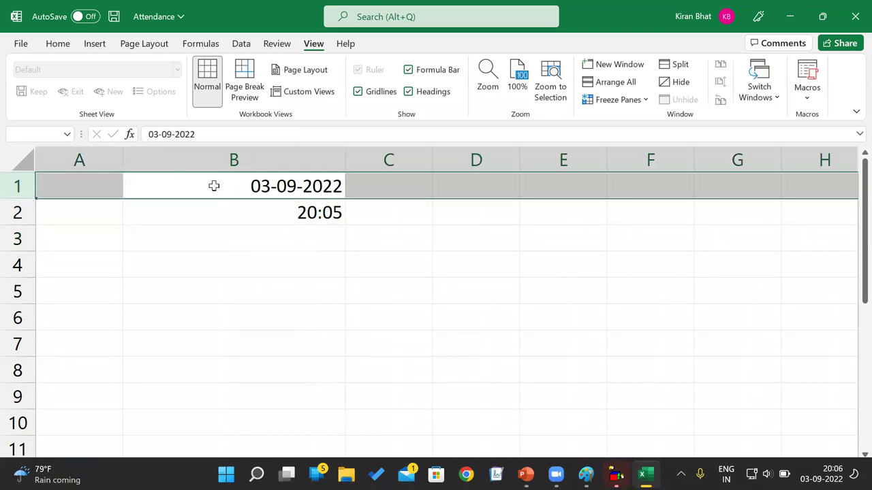
pyautogui.hotkey('ctrl', 'shift', '+')
# Enter the heading Attendance in cell B1 above the date
pyautogui.click(213, 186)
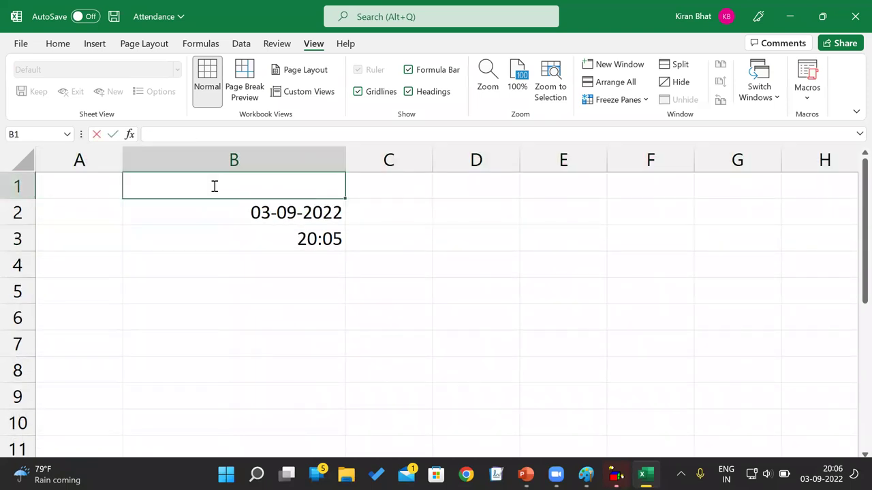
pyautogui.write('Attendance')
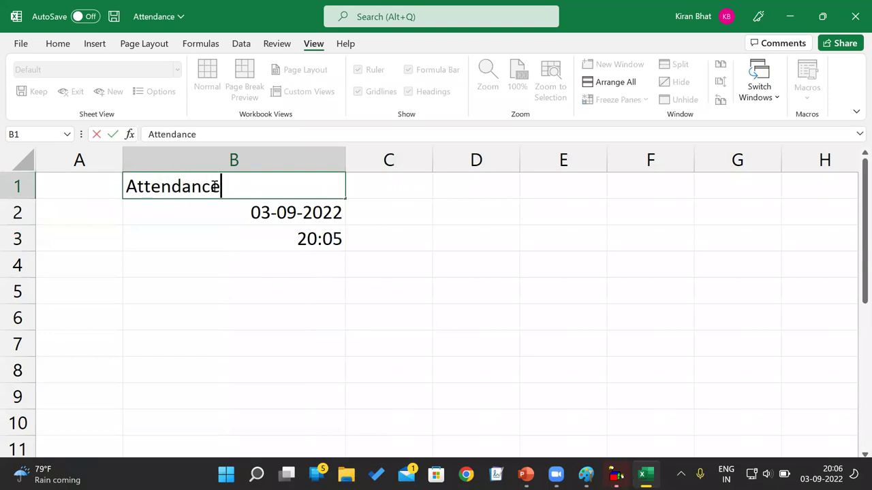
pyautogui.press('Return')
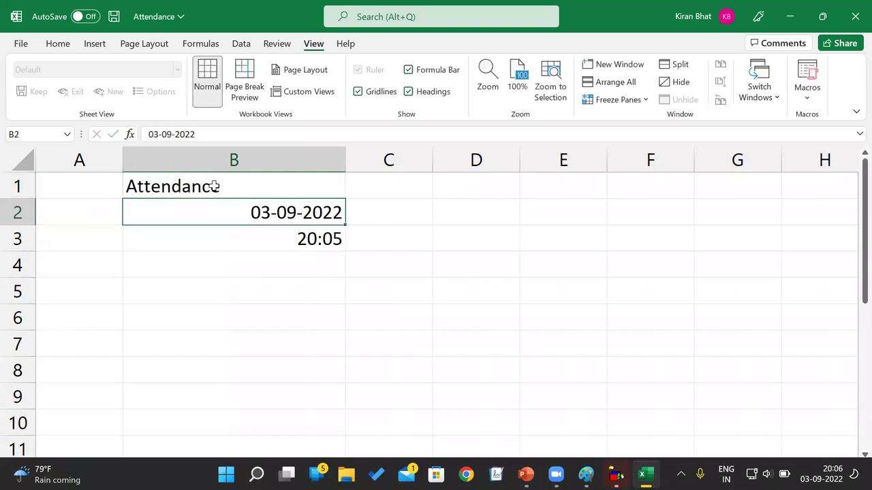
# Examine the participant names in both Paint screenshots of the meeting and return to cell B4 of the Excel attendance sheet
pyautogui.click(226, 271)
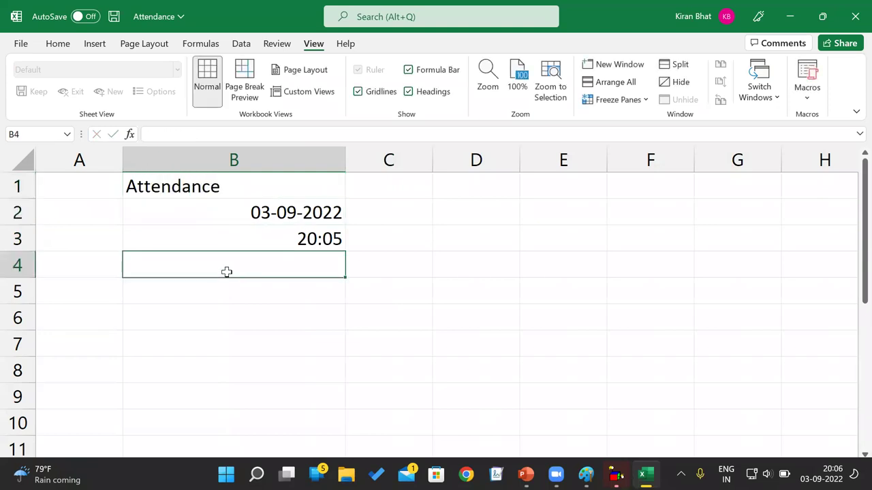
pyautogui.hotkey('alt', 'Tab')
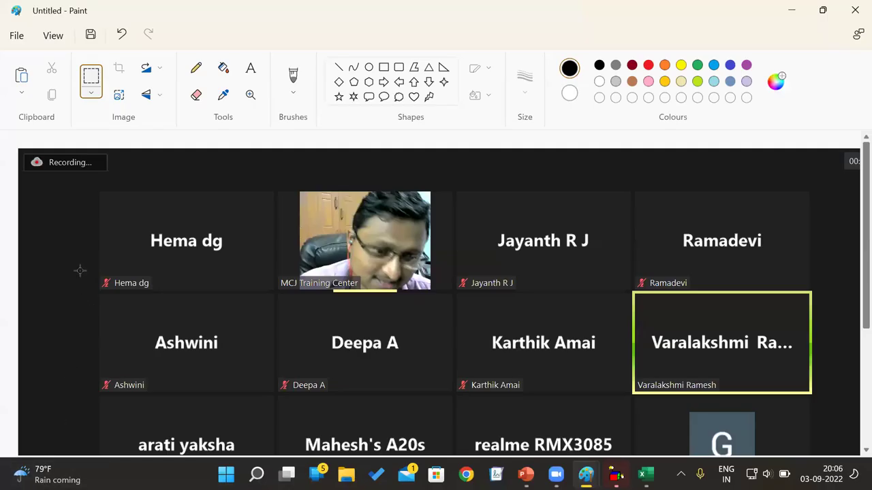
pyautogui.hotkey('alt', 'Tab')
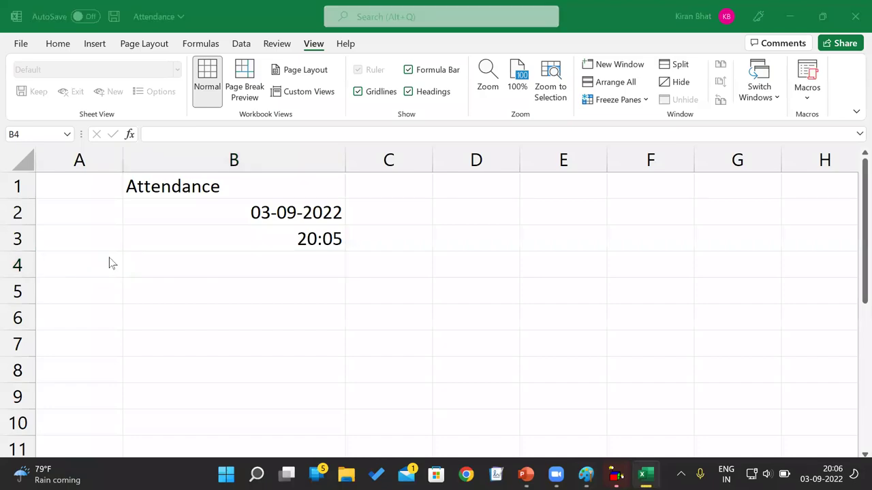
pyautogui.hotkey('alt', 'Tab')
pyautogui.hotkey('alt', 'Tab')
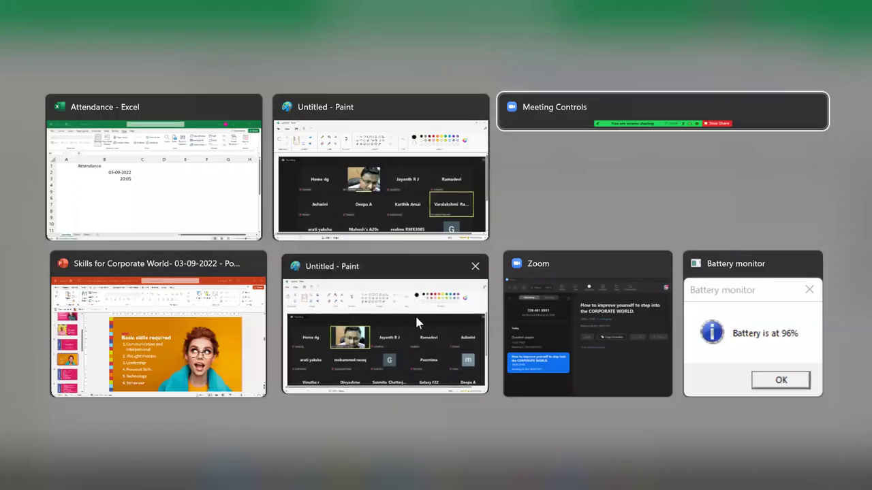
pyautogui.click(343, 315)
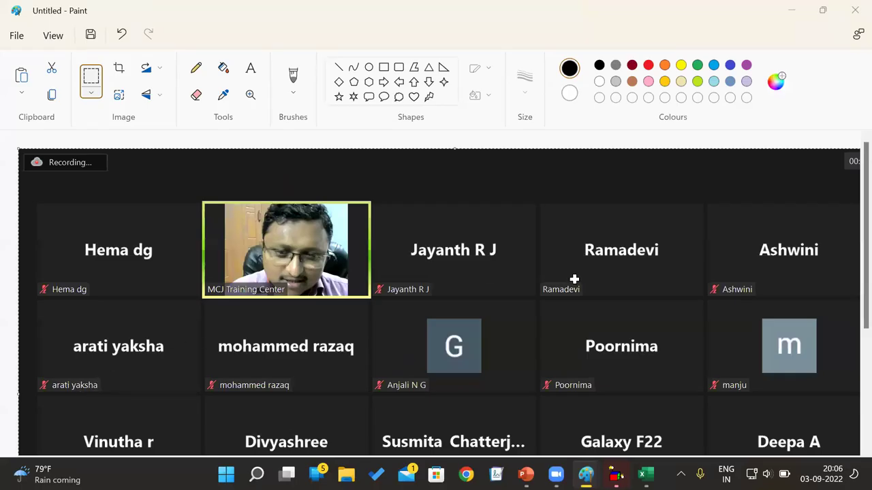
pyautogui.hotkey('alt', 'Tab')
pyautogui.click(617, 474)
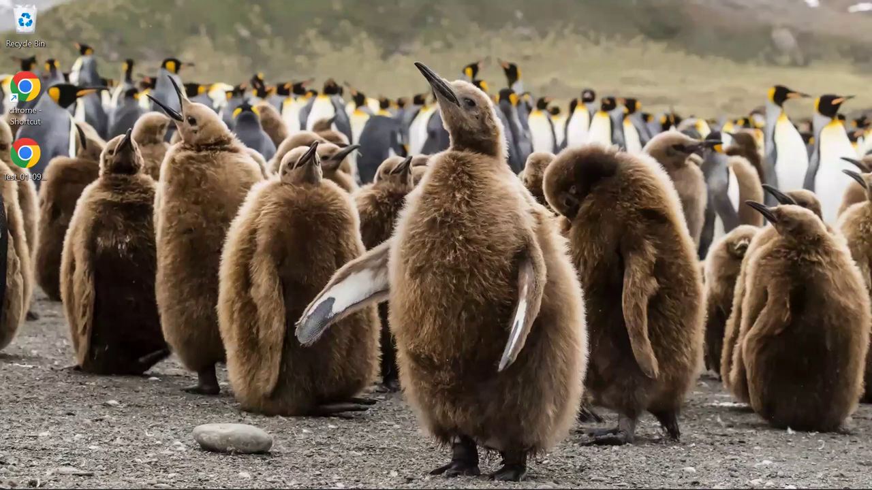
pyautogui.click(631, 475)
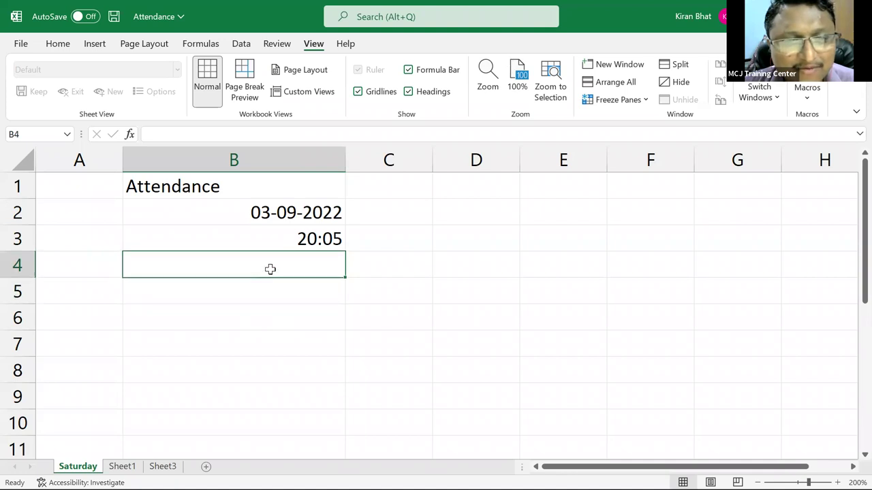
# Enter the first names of four attendees in cells B4 through B7, below the time
pyautogui.write('Varalakshmi')
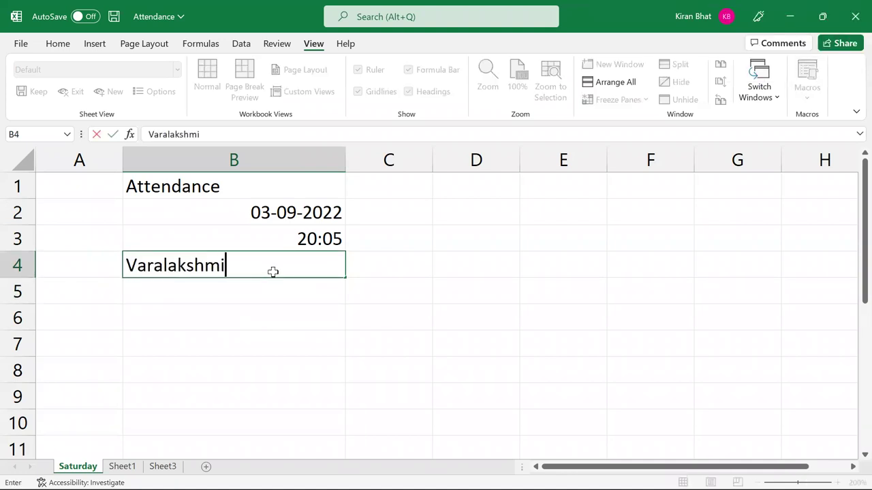
pyautogui.press('Return')
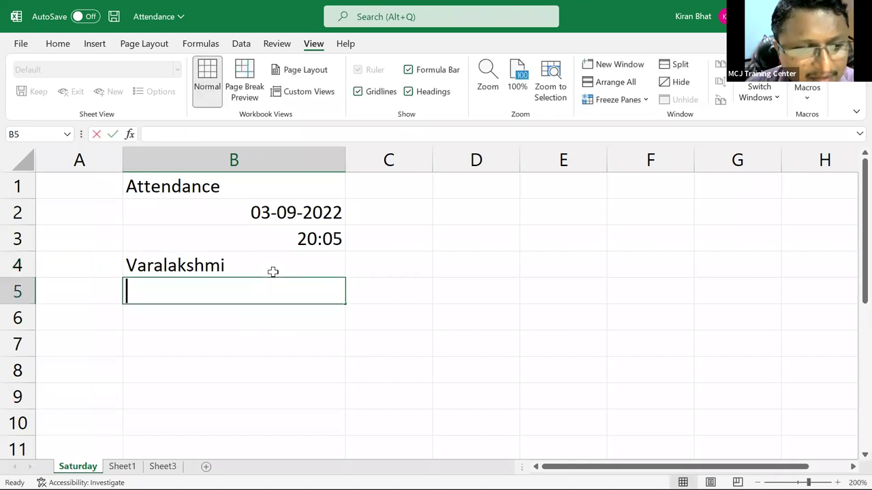
pyautogui.write('Deepa')
pyautogui.press('Return')
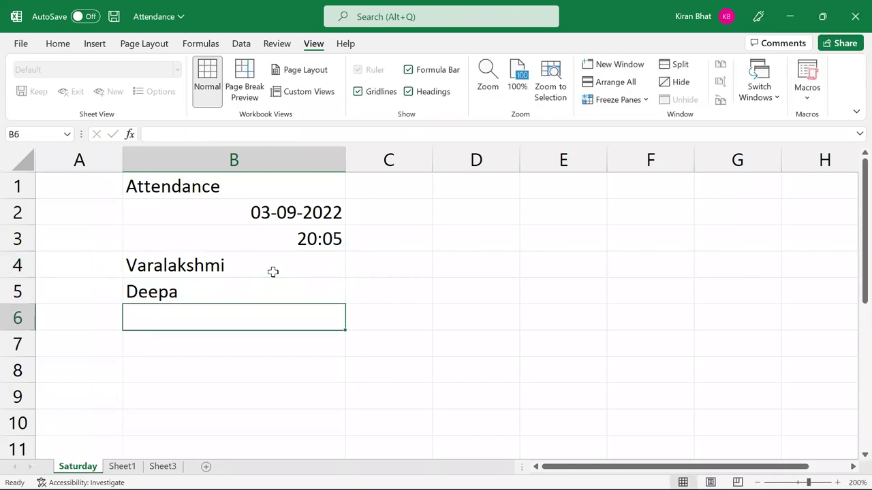
pyautogui.write('Ashwini')
pyautogui.press('Return')
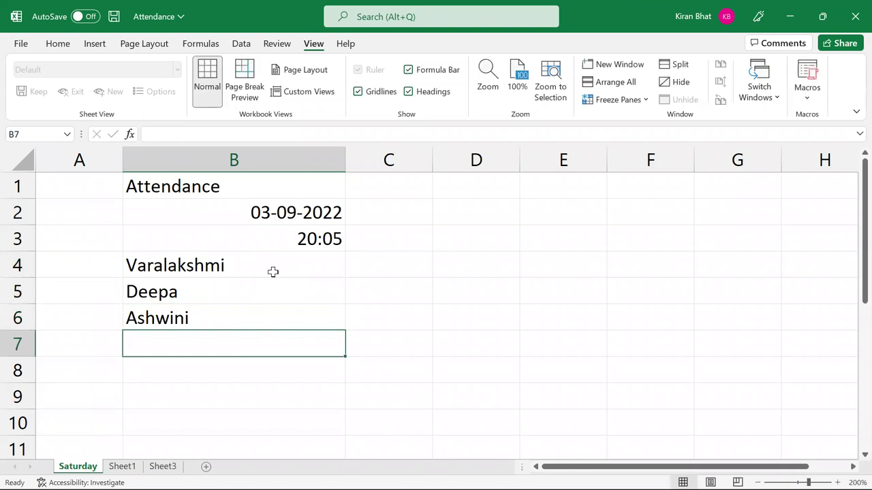
pyautogui.write('Arathi')
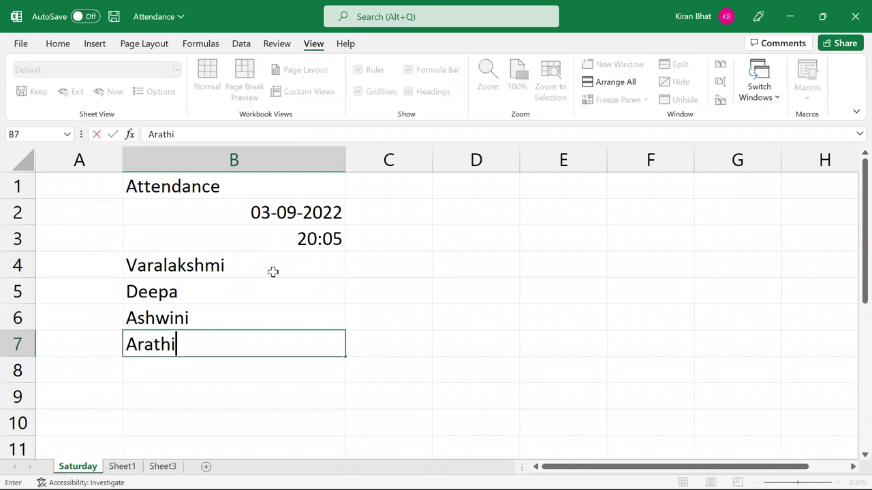
pyautogui.press('Return')
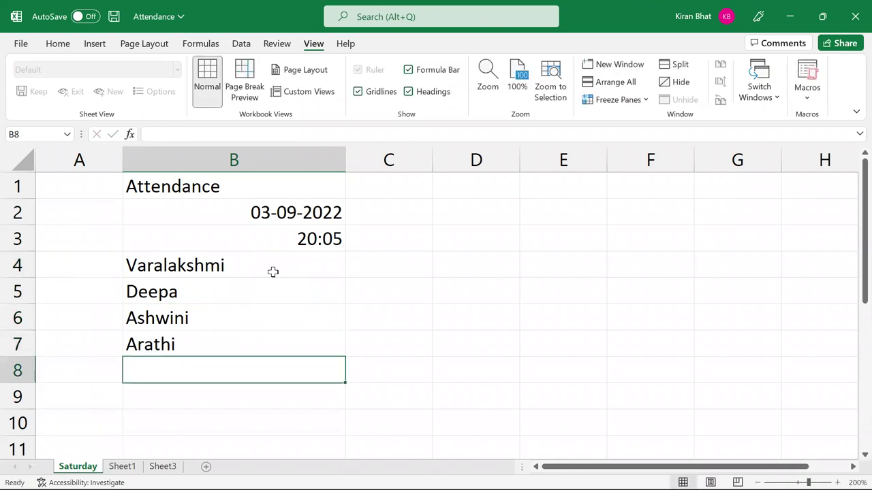
# Continue the attendance list with five more attendees' first names in cells B8 through B12
pyautogui.write('Ramadevi')
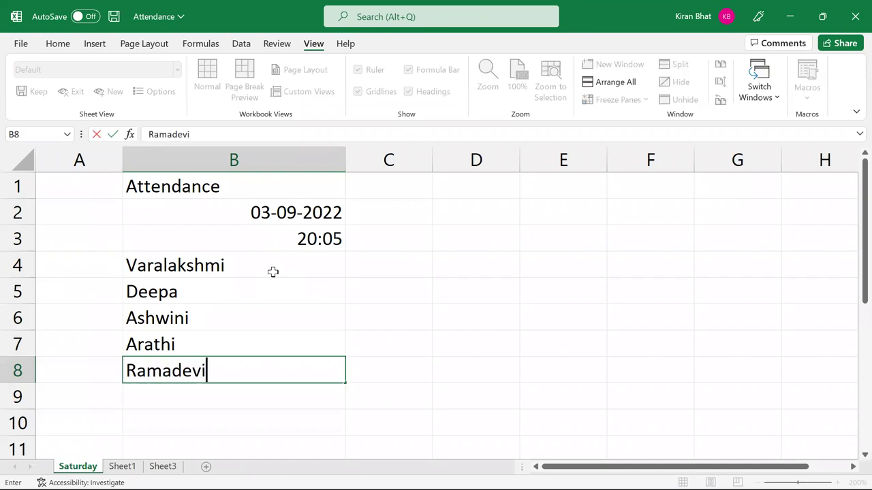
pyautogui.press('Return')
pyautogui.write('Anjali')
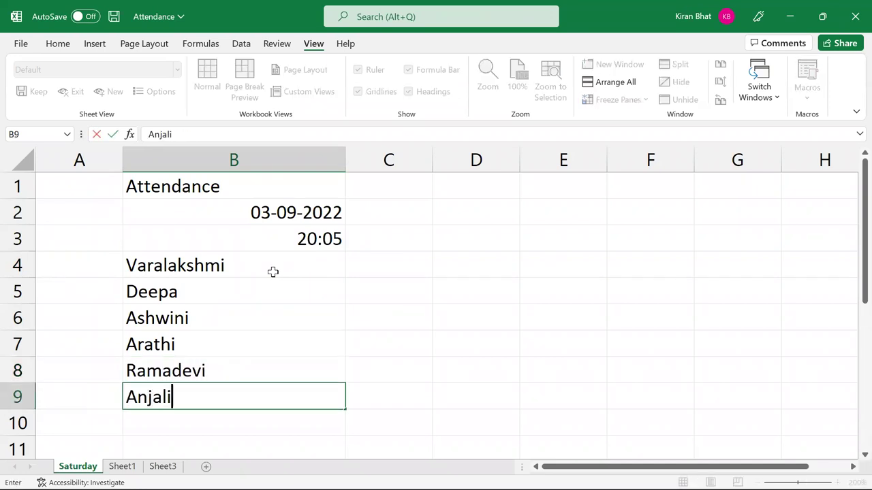
pyautogui.press('Return')
pyautogui.write('Pradeesh')
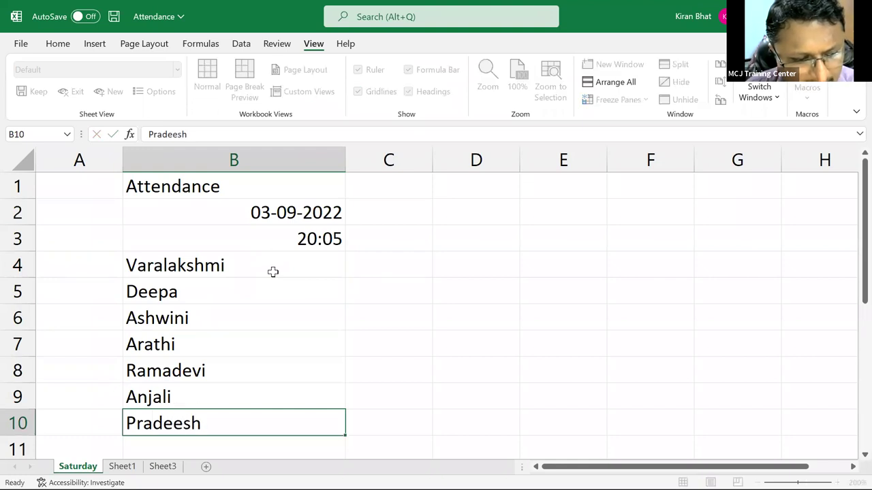
pyautogui.press('Return')
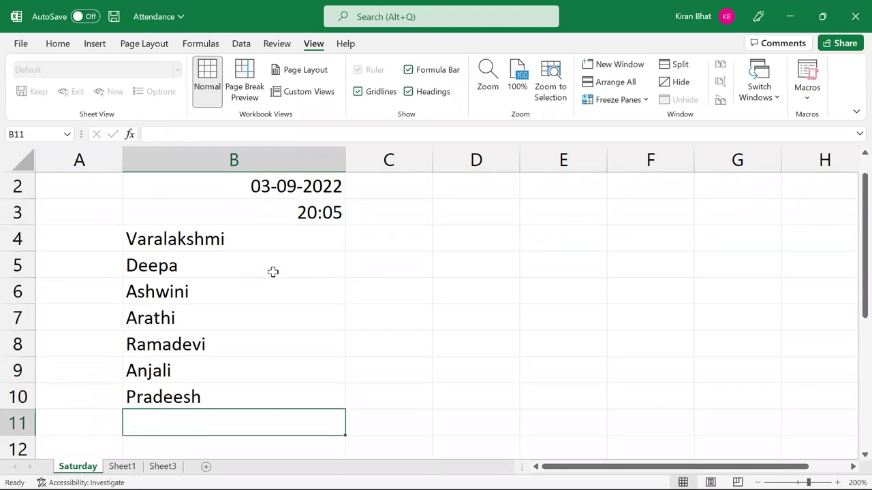
pyautogui.write('Sushmitha')
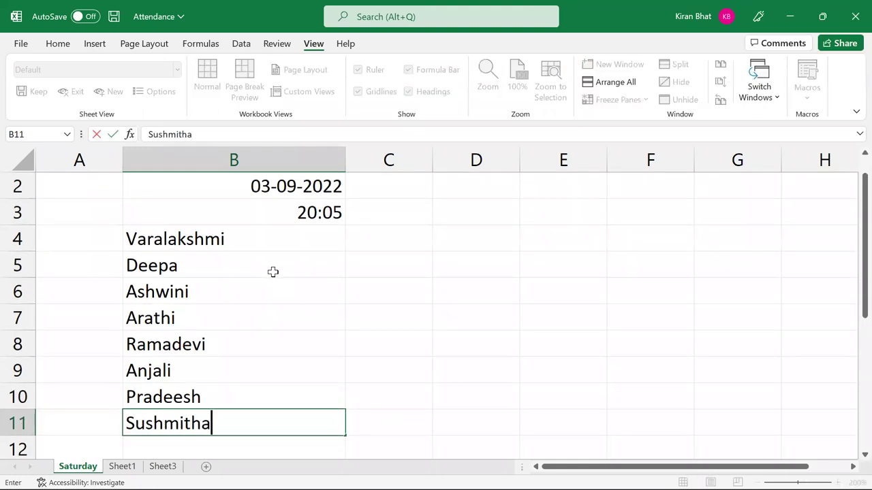
pyautogui.press('Return')
pyautogui.write('Jayanth')
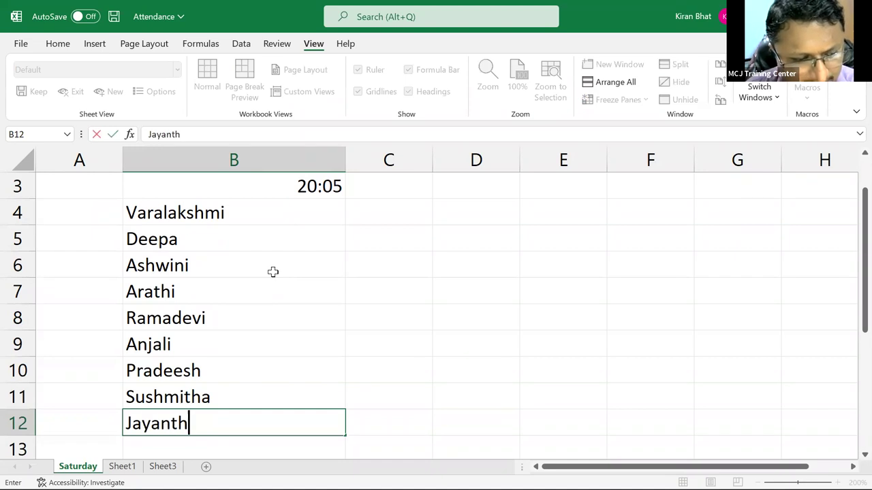
pyautogui.press('Return')
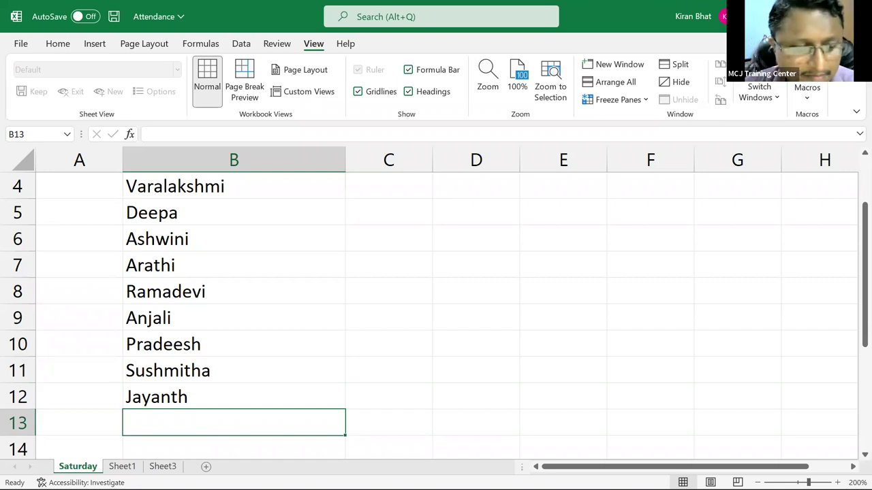
# Enter the first names of four more attendees in cells B13 through B16 of the attendance list
pyautogui.write('Kalai')
pyautogui.press('Return')
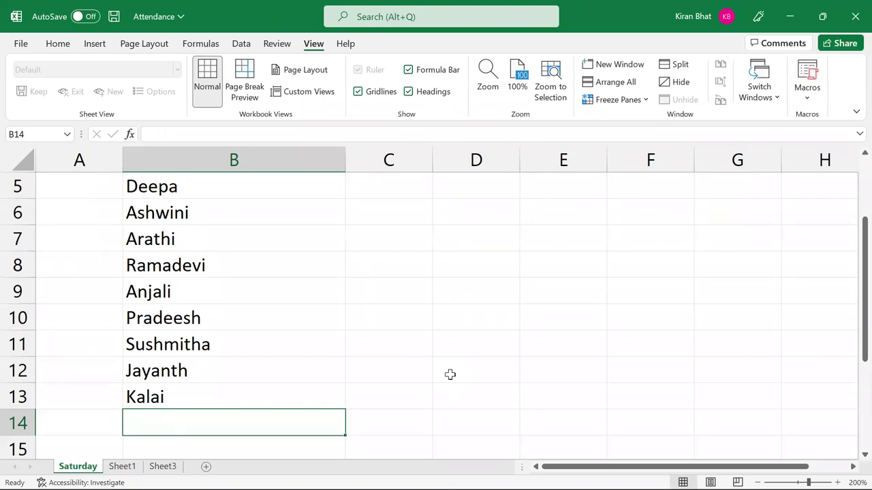
pyautogui.write('Poornima')
pyautogui.press('Return')
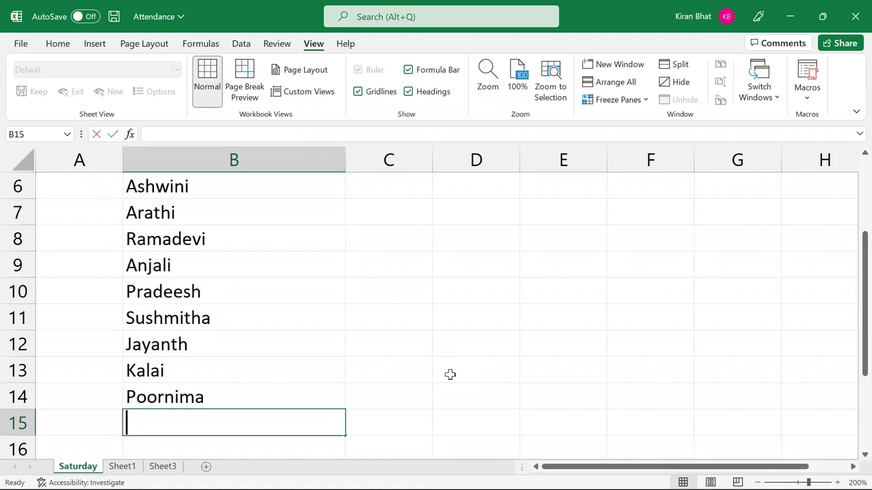
pyautogui.write('Vinutha')
pyautogui.press('Return')
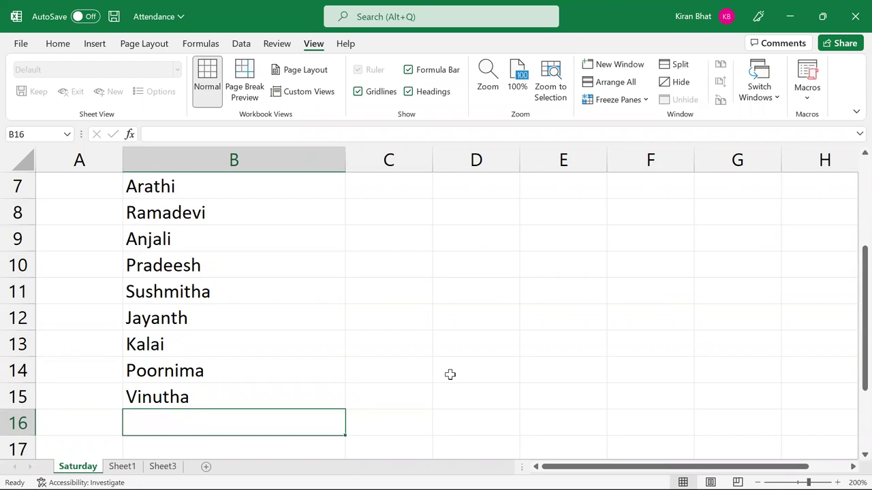
pyautogui.write('Divyashree')
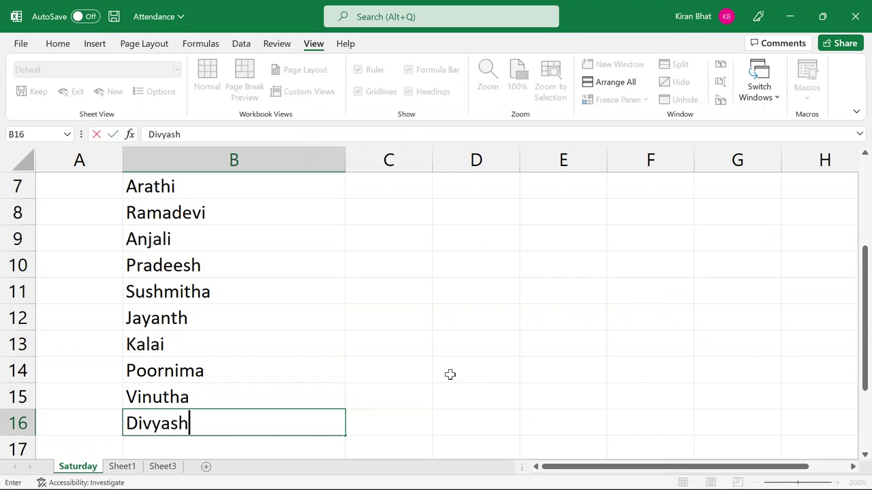
pyautogui.hotkey('ctrl', 'Return')
pyautogui.press('Return')
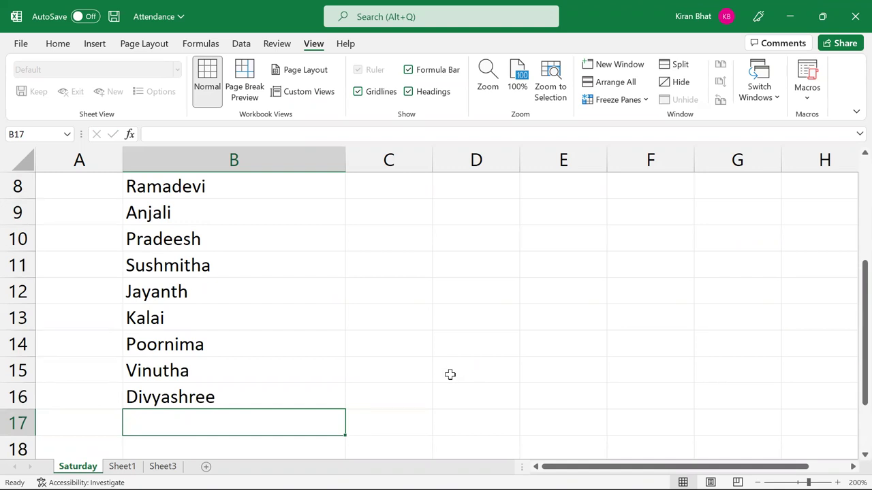
# Complete the attendance list with the first names of three attendees in cells B17 through B19
pyautogui.write('Madhusudhan')
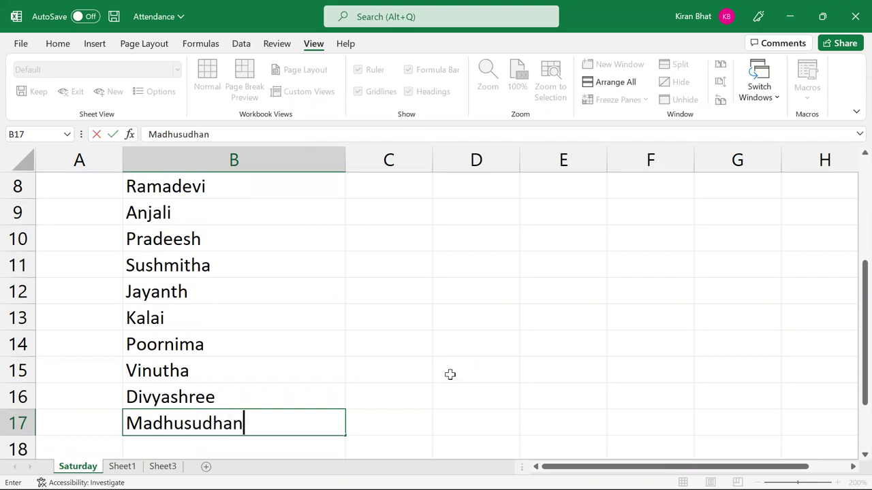
pyautogui.press('Return')
pyautogui.write('Reena')
pyautogui.press('Return')
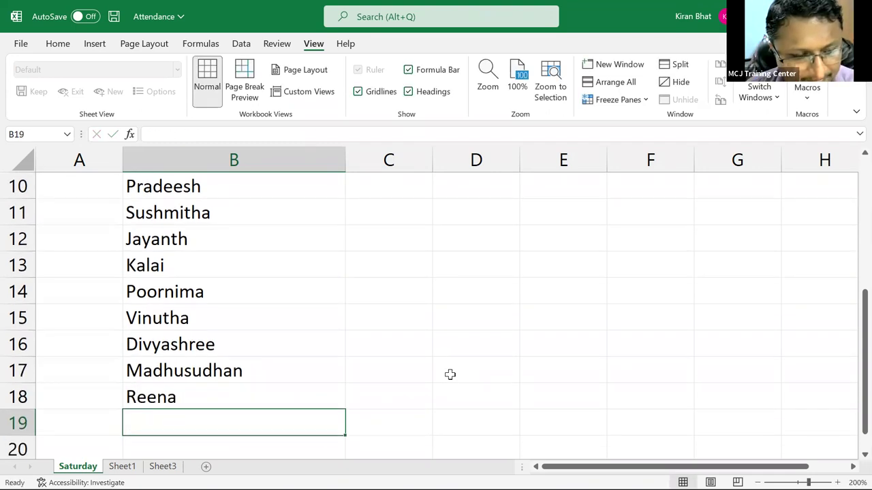
pyautogui.write('Manju')
pyautogui.press('Return')
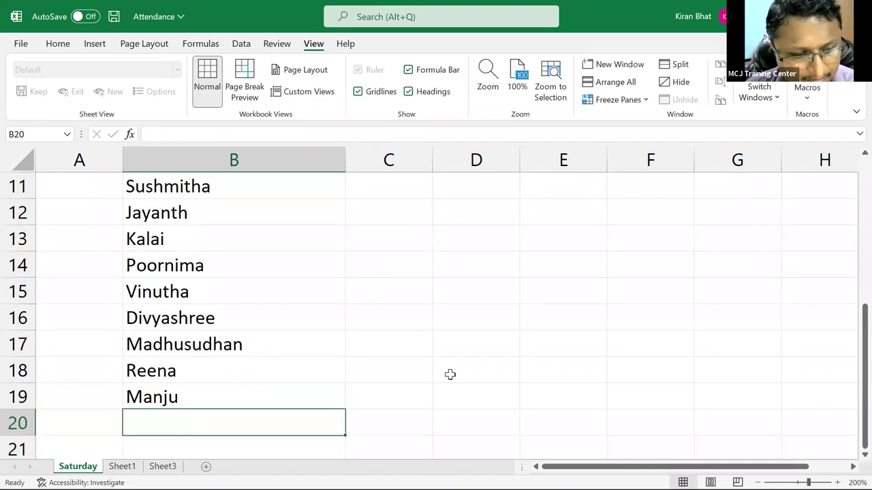
# Return to the beginning of the attendance list and select cell C4 beside the first attendee's name
pyautogui.press('Up')
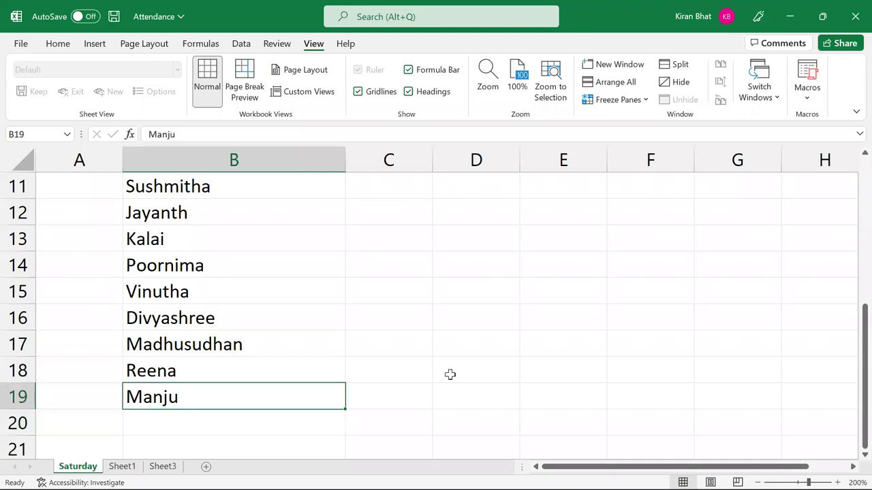
pyautogui.hotkey('ctrl', 'Up')
pyautogui.press('Down')
pyautogui.press('Down')
pyautogui.press('Down')
pyautogui.press('Left')
pyautogui.press('Right')
pyautogui.press('Right')
pyautogui.press('Right')
pyautogui.press('Left')
pyautogui.write('=count')
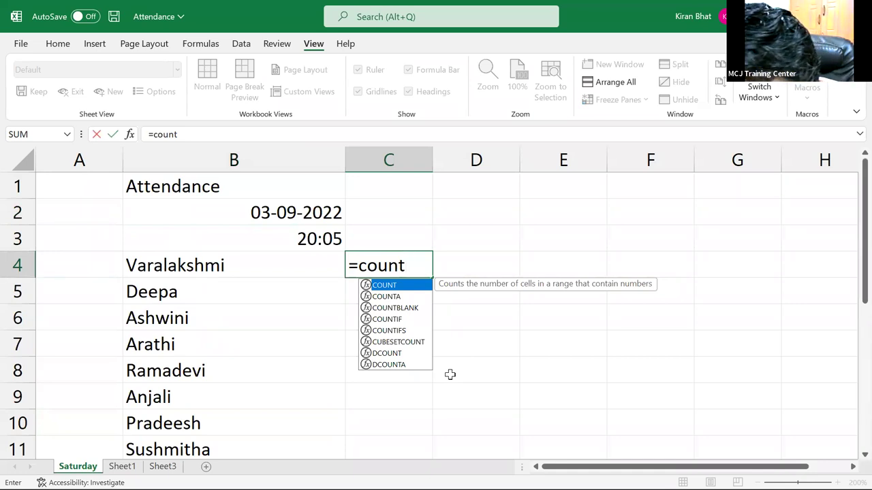
pyautogui.write('a')
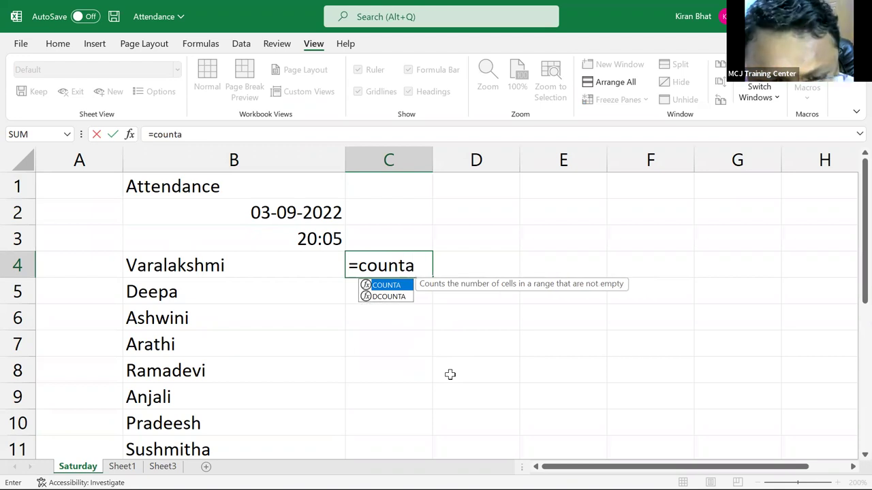
pyautogui.press('Down')
pyautogui.press('Tab')
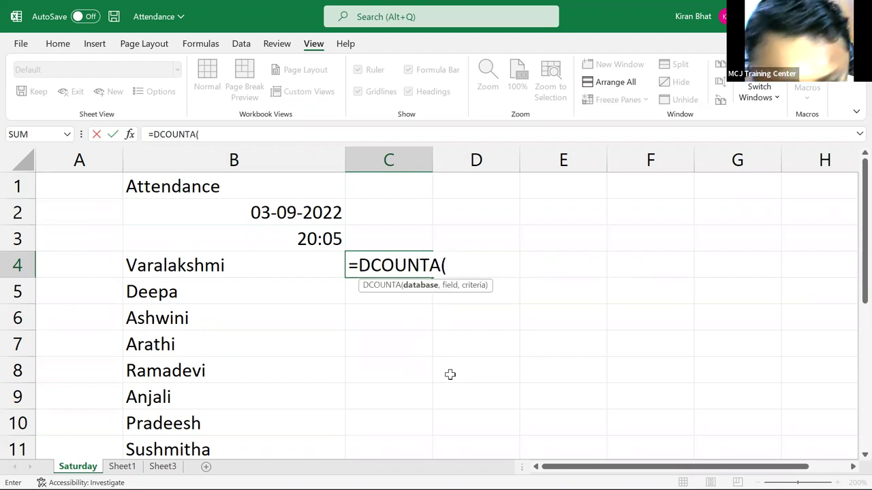
pyautogui.press('Left')
pyautogui.press('F2')
pyautogui.press('Left')
pyautogui.press('Left')
pyautogui.press('Left')
pyautogui.press('Left')
pyautogui.press('Left')
pyautogui.press('Left')
pyautogui.press('Left')
pyautogui.press('Left')
pyautogui.press('Left')
pyautogui.press('Left')
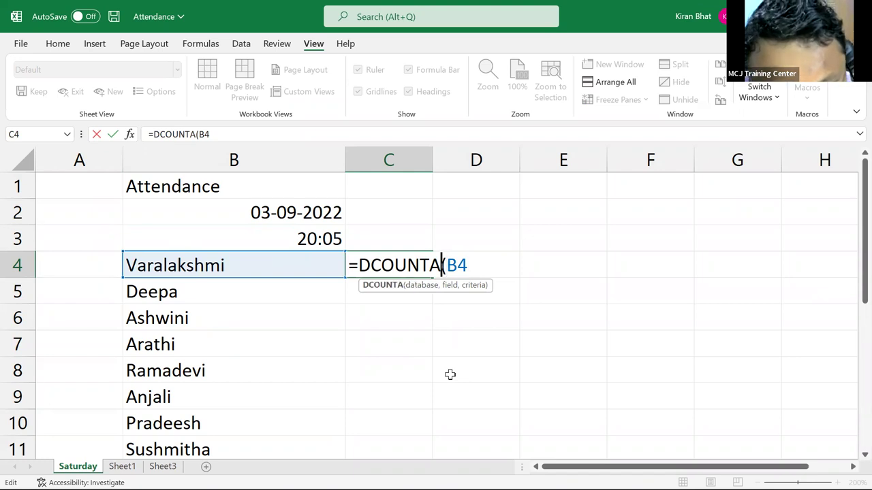
pyautogui.press('Delete')
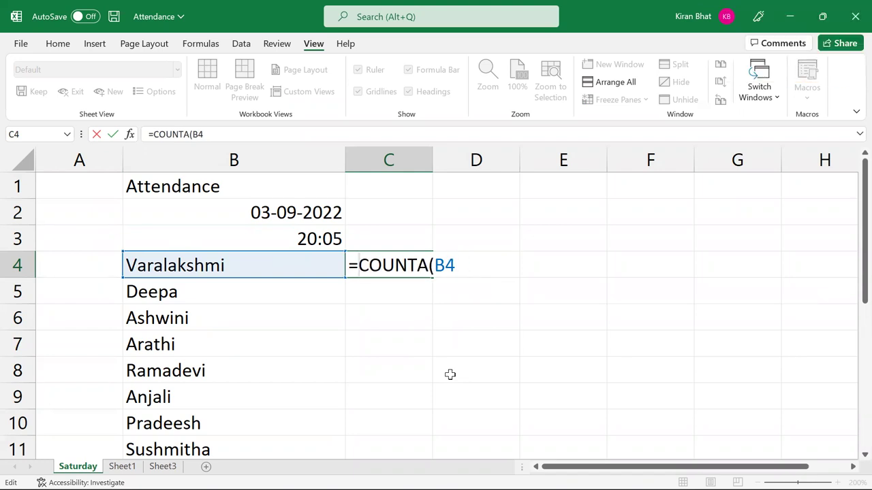
pyautogui.press('End')
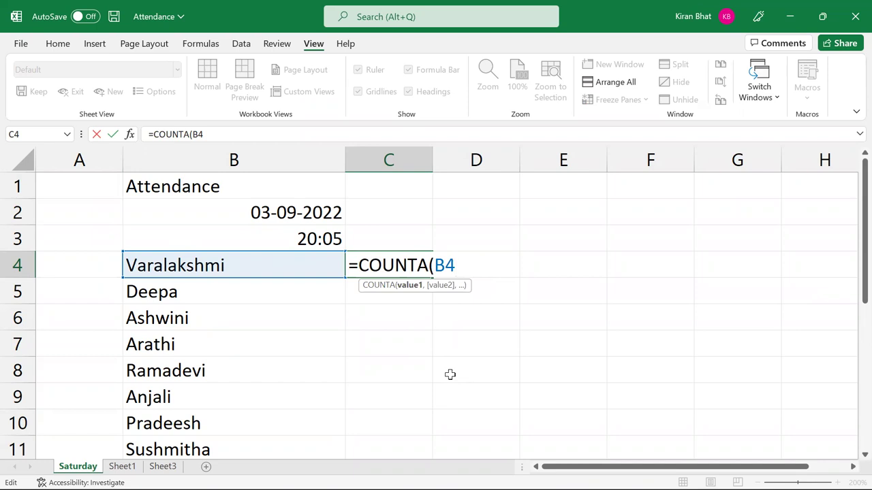
pyautogui.press('Escape')
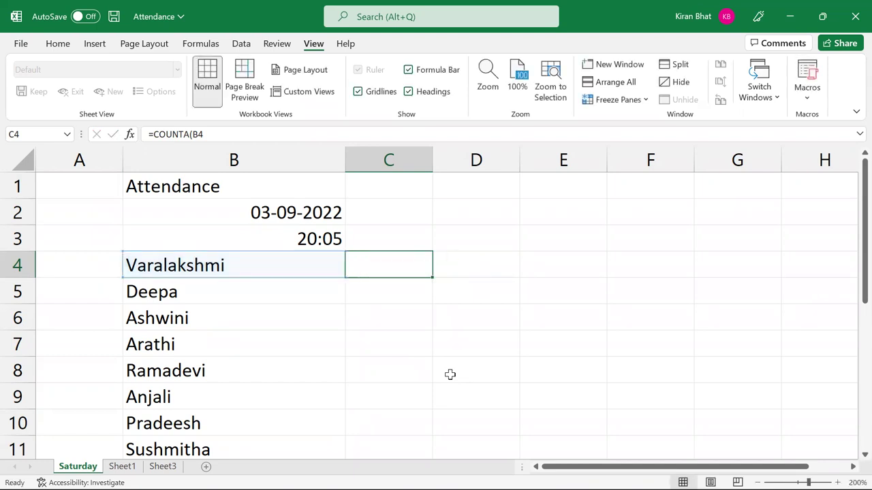
# Count the listed attendees in cell C4 with the formula =COUNTA(B4:B19)
pyautogui.write('=counta')
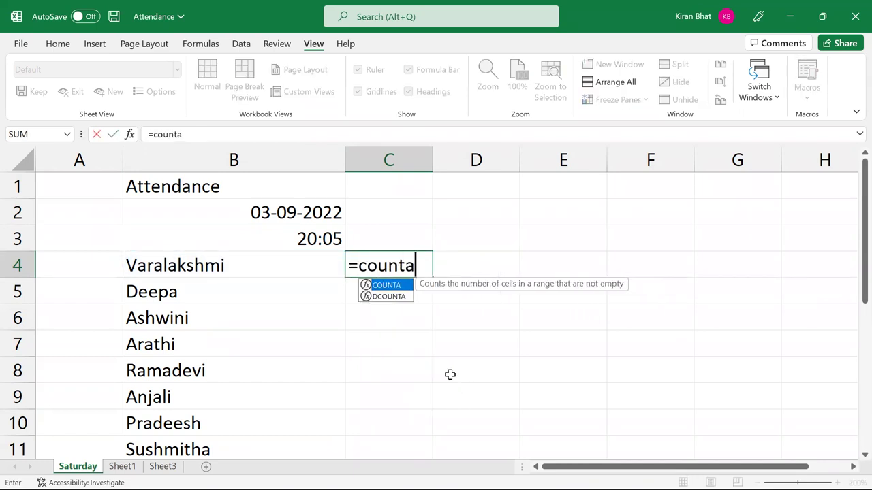
pyautogui.press('Tab')
pyautogui.press('Left')
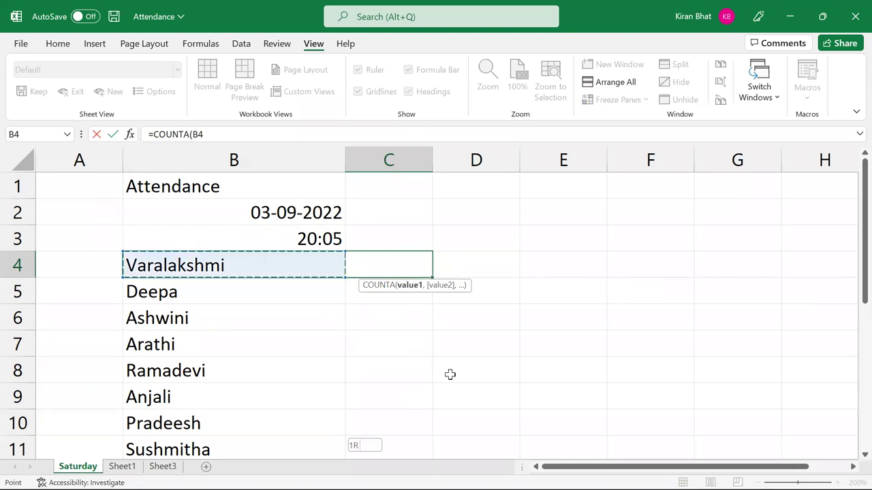
pyautogui.hotkey('ctrl', 'shift', 'Down')
pyautogui.press('Return')
pyautogui.press('Up')
pyautogui.press('Up')
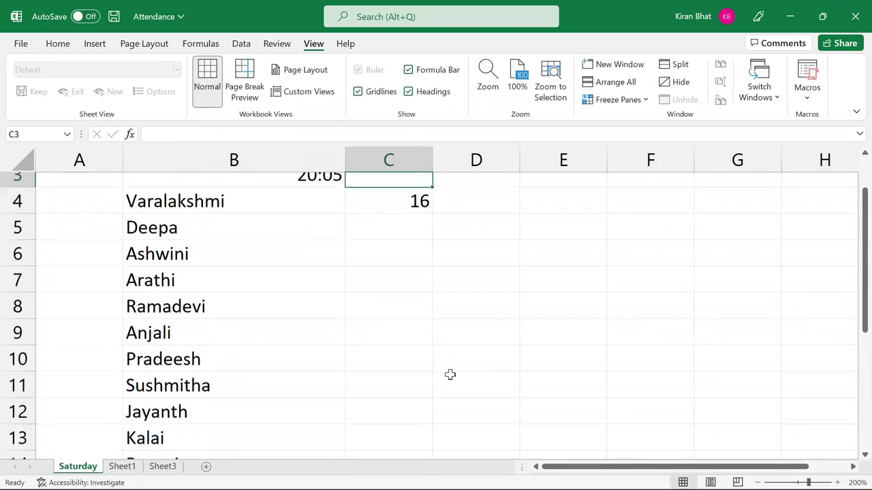
pyautogui.press('Down')
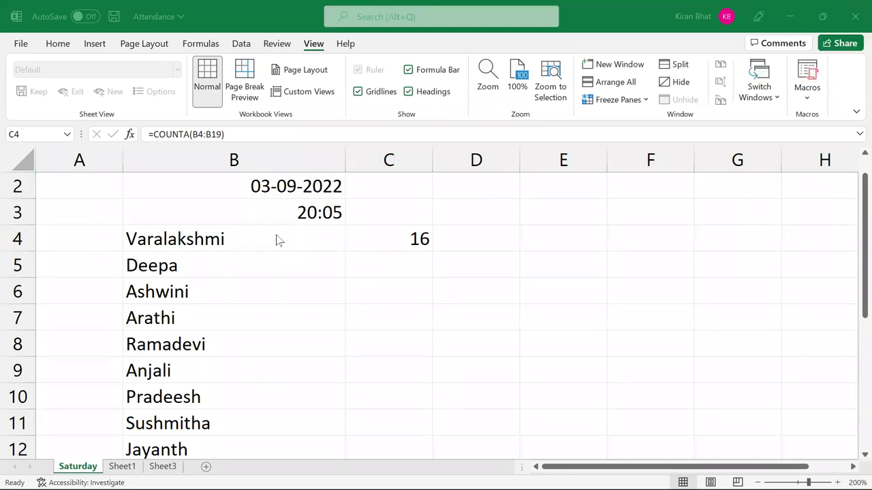
pyautogui.click(231, 268)
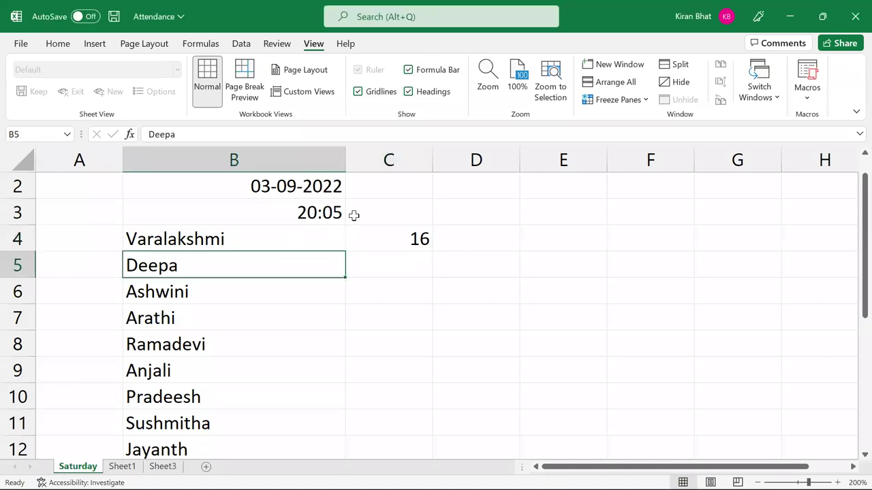